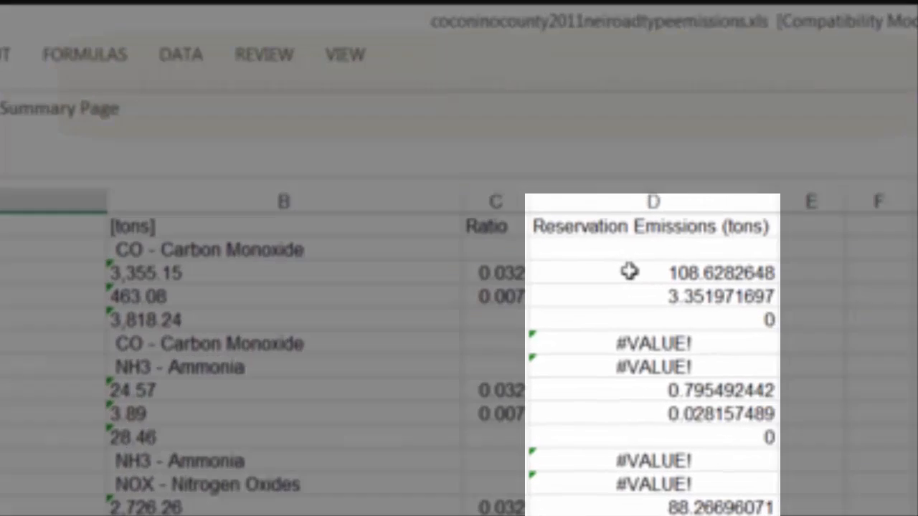
# Step: Copy the CO reservation emissions in D3:D4 of coconinocounty2011neiroadtypeemissions.xls and paste them as values into B3:B4 of the blank reservation summary table
pyautogui.click(702, 232)
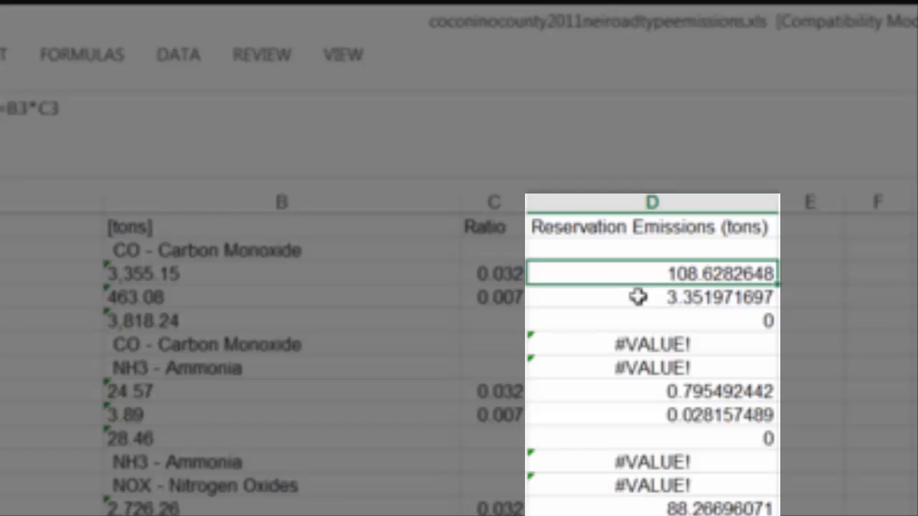
pyautogui.keyDown('shift'); pyautogui.click(638, 296); pyautogui.keyUp('shift')
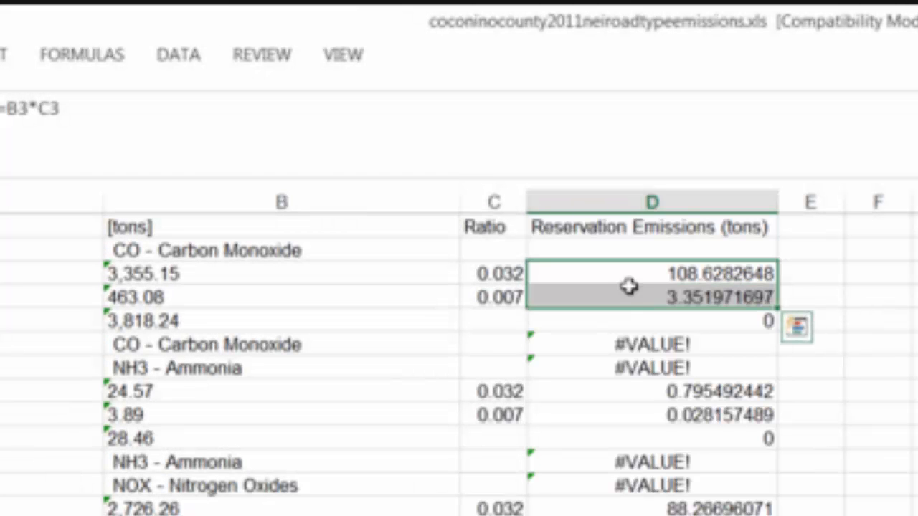
pyautogui.rightClick(631, 289)
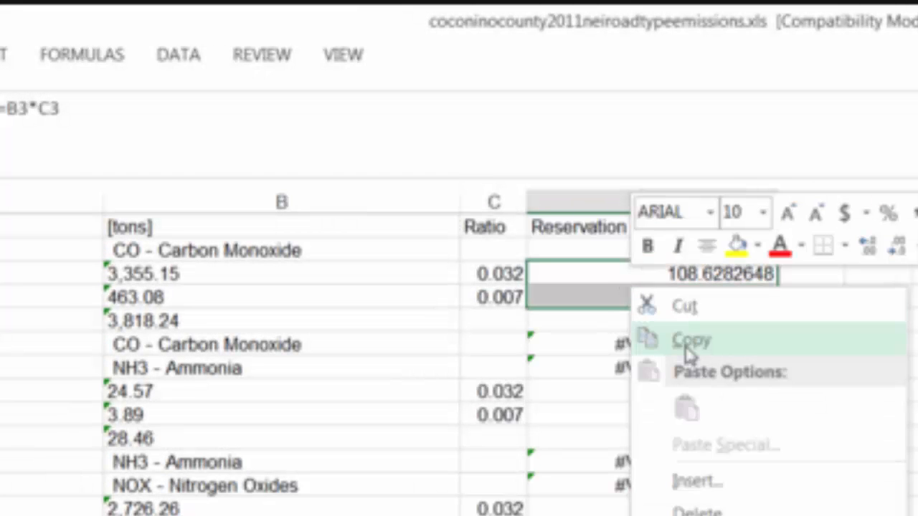
pyautogui.click(685, 345)
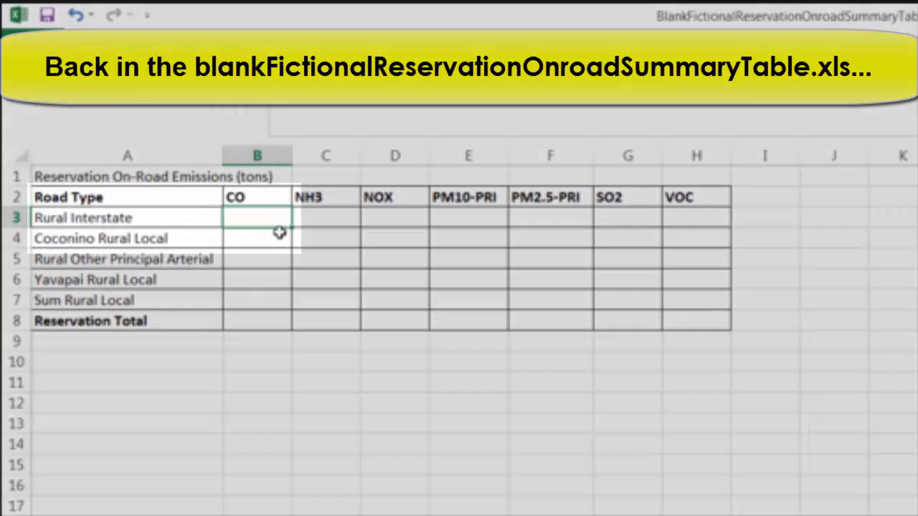
pyautogui.moveTo(279, 224); pyautogui.dragTo(282, 233)
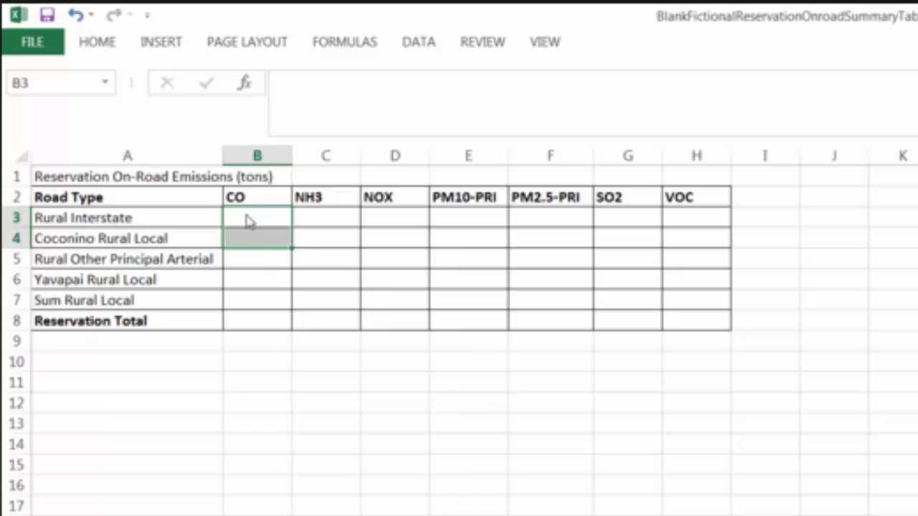
pyautogui.rightClick(247, 220)
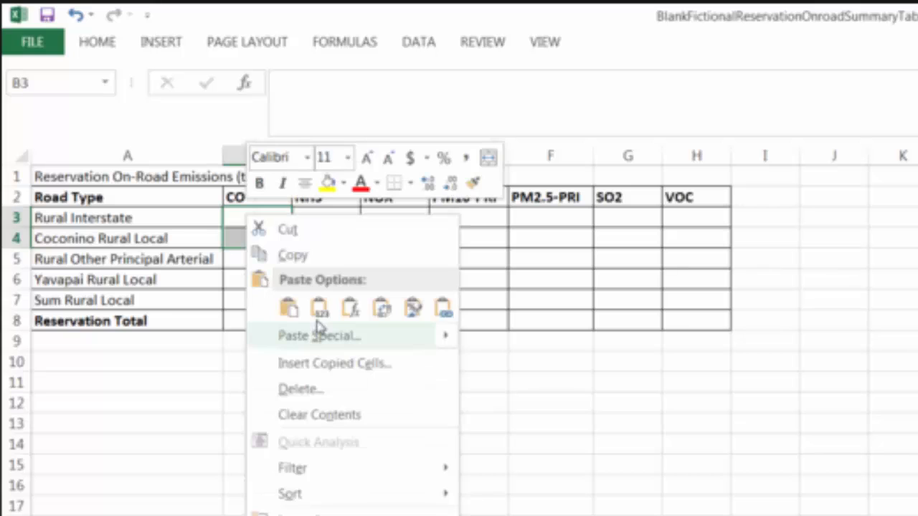
pyautogui.click(318, 310)
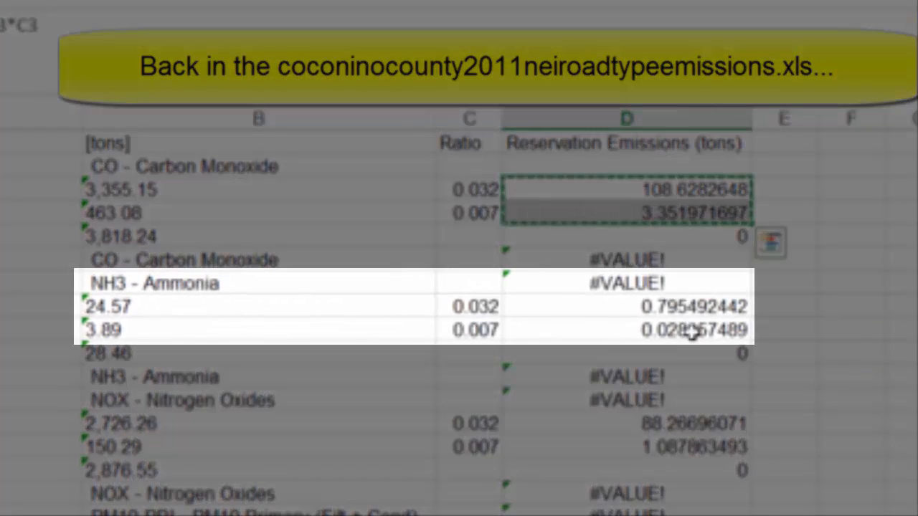
# Step: Copy the NH3 reservation emissions in D8:D9 of the Coconino County workbook and paste them as values into the summary table starting at C3
pyautogui.moveTo(685, 307)
pyautogui.mouseDown()
pyautogui.moveTo(639, 328)
pyautogui.moveTo(678, 323)
pyautogui.mouseUp()
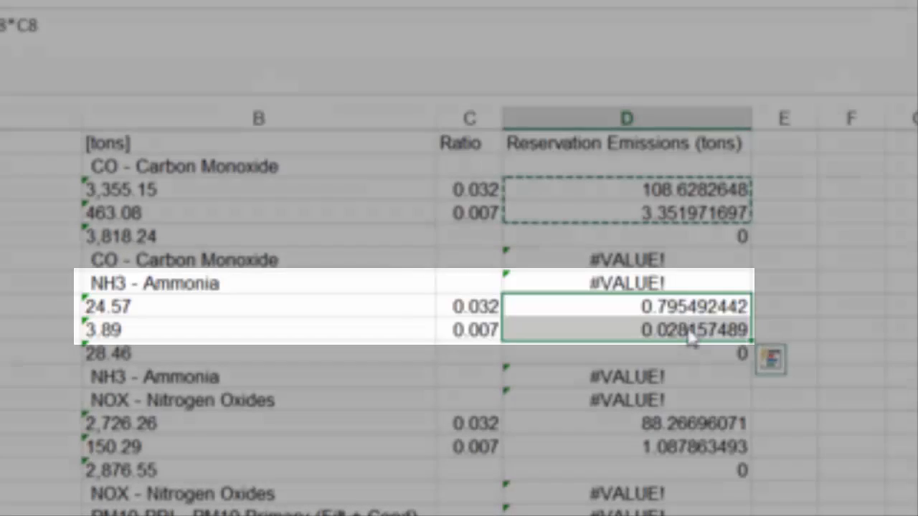
pyautogui.rightClick(683, 330)
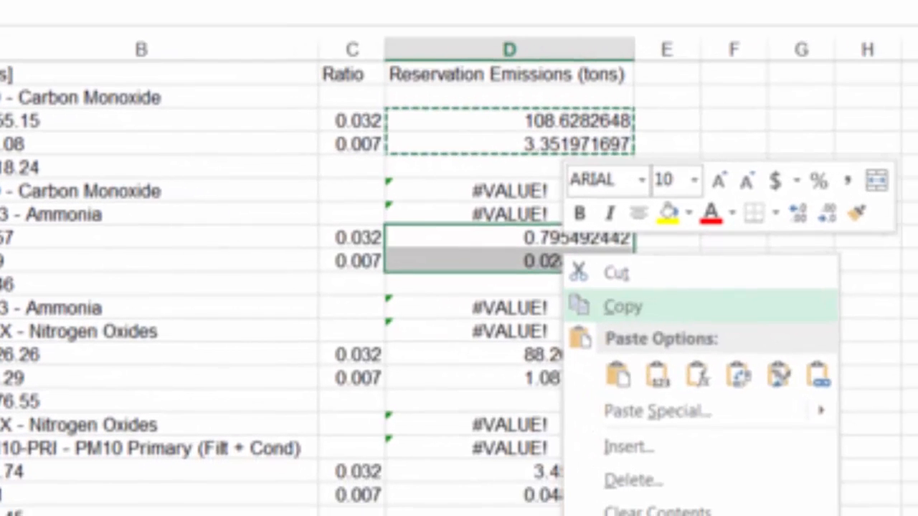
pyautogui.click(622, 306)
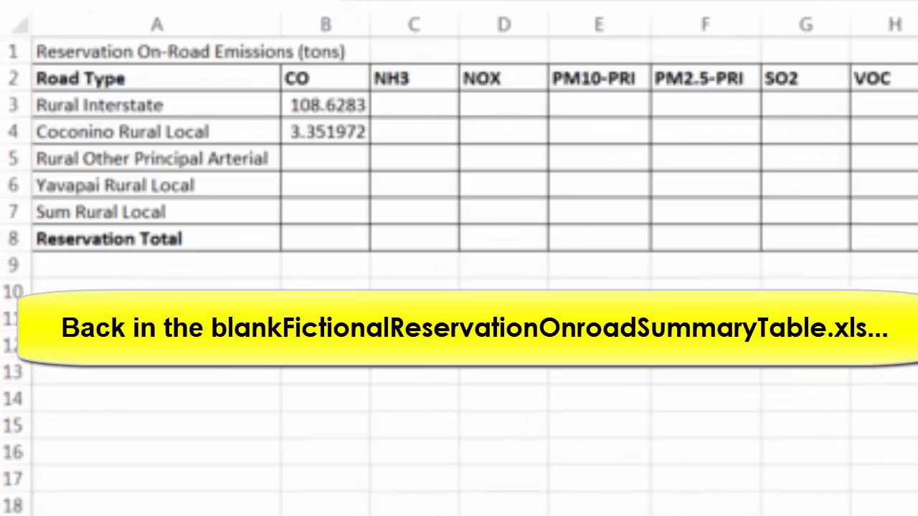
pyautogui.click(384, 107)
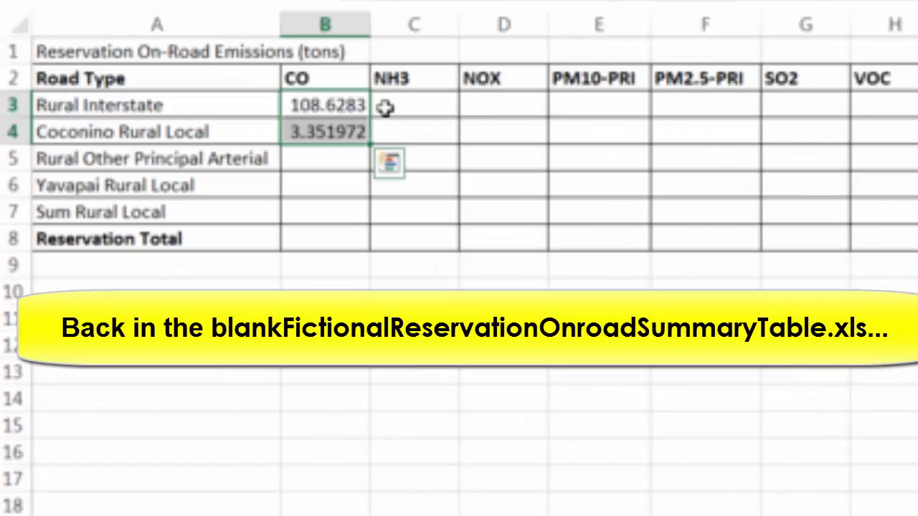
pyautogui.click(394, 116)
pyautogui.rightClick(393, 116)
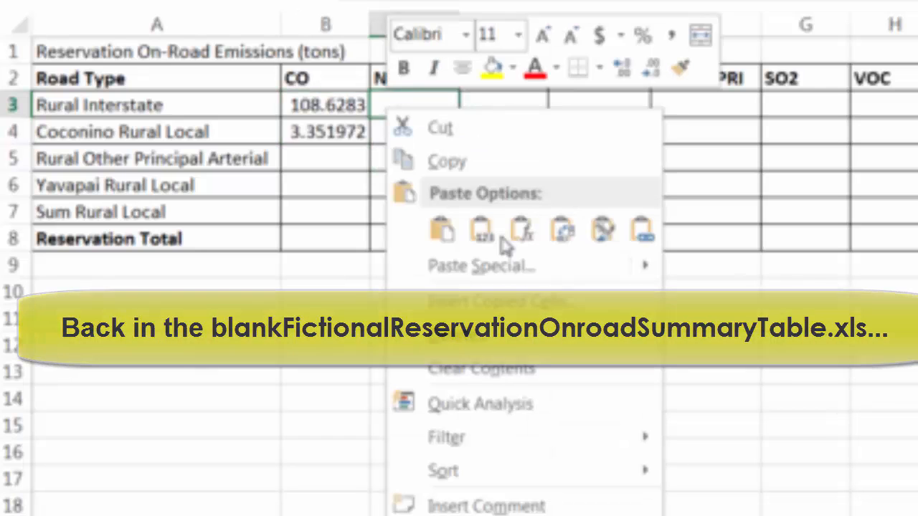
pyautogui.click(491, 237)
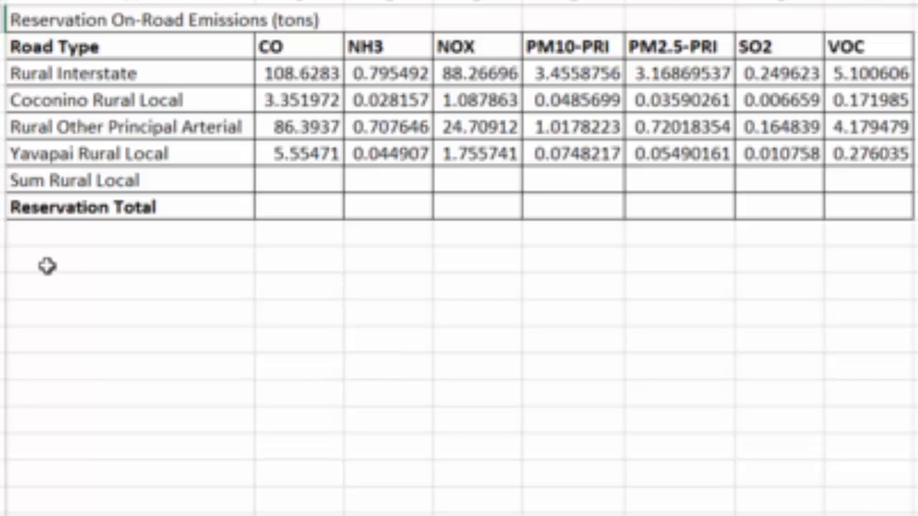
# Step: Enter the formula =B4+B6 in B7 to add the Coconino and Yavapai Rural Local CO emissions
pyautogui.click(32, 98)
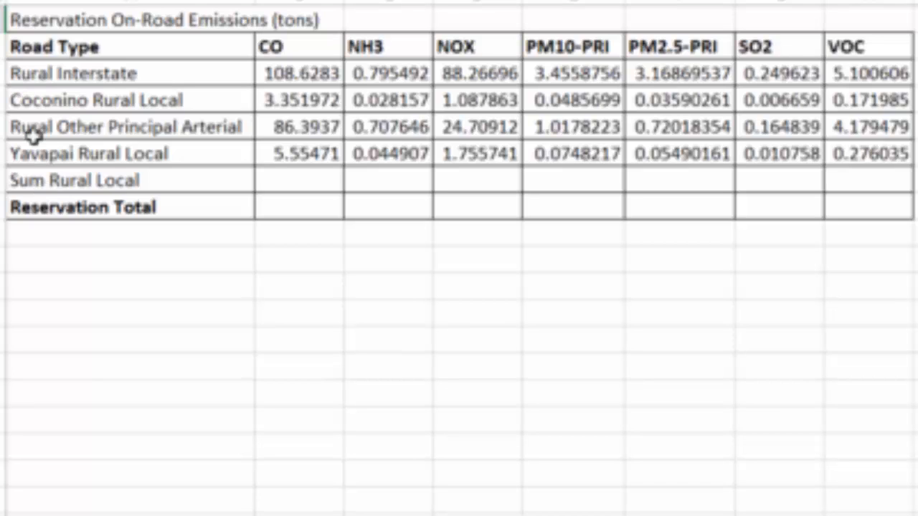
pyautogui.click(40, 154)
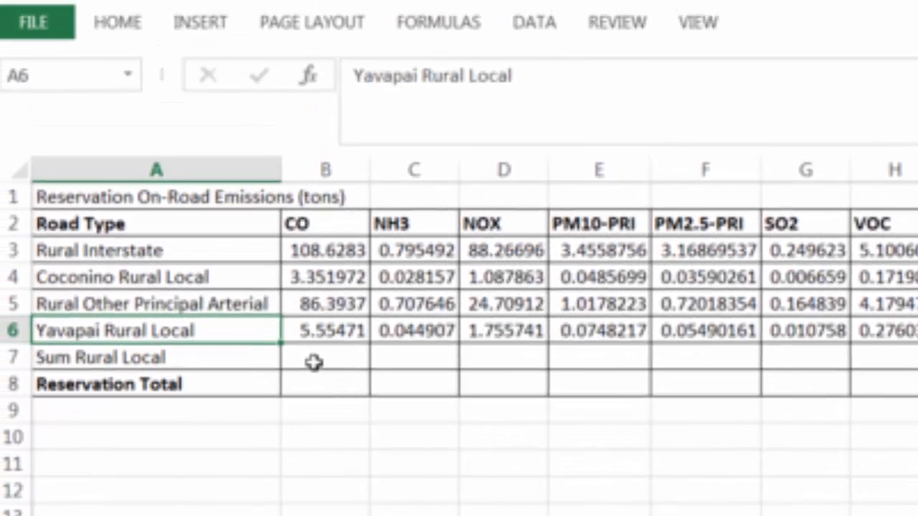
pyautogui.click(287, 185)
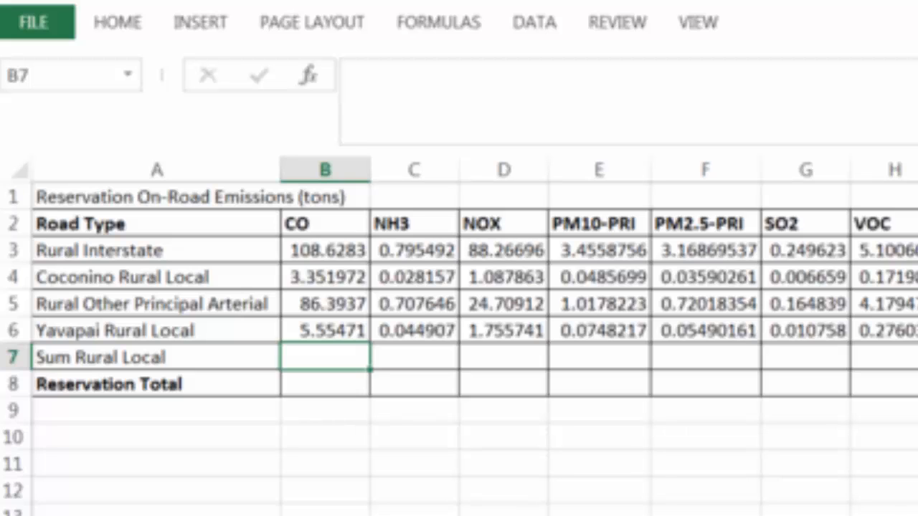
pyautogui.write('=')
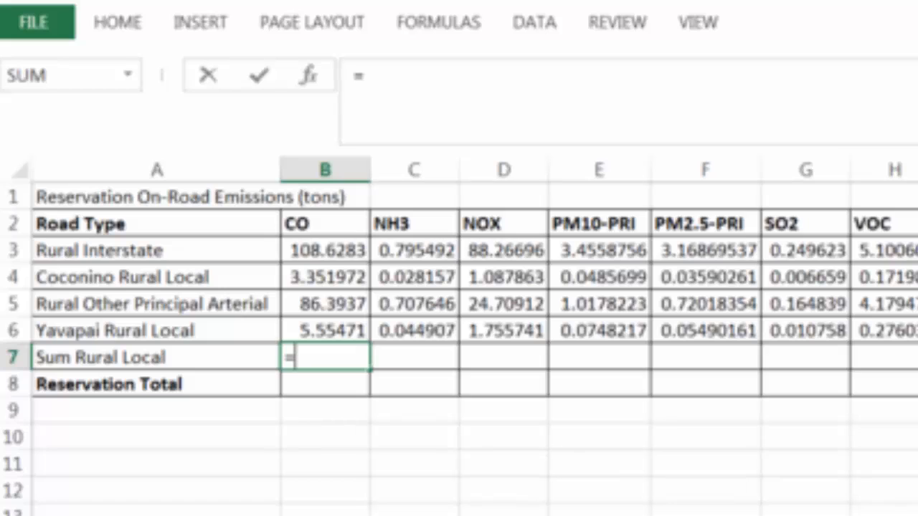
pyautogui.click(303, 280)
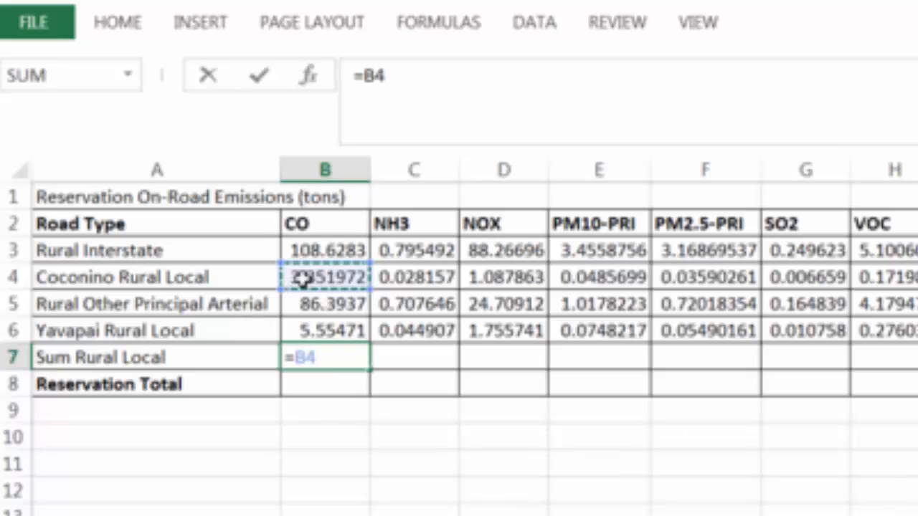
pyautogui.write('+')
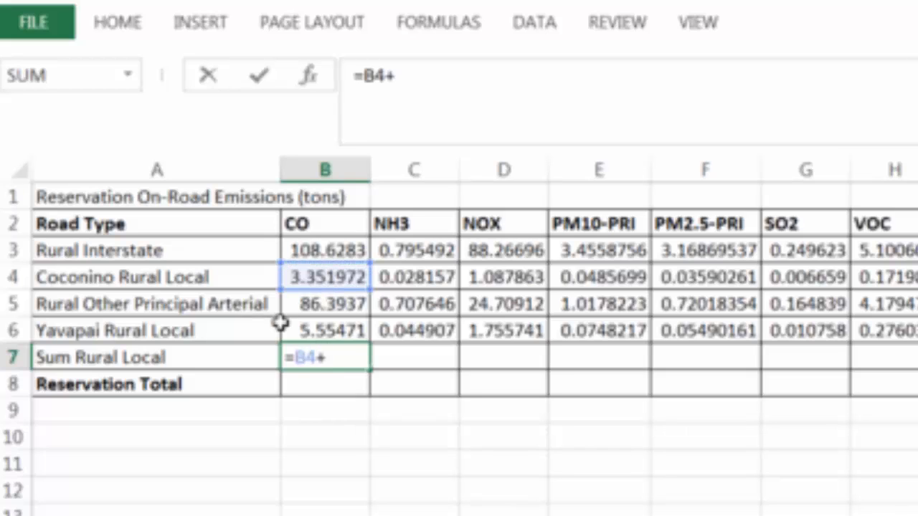
pyautogui.click(317, 329)
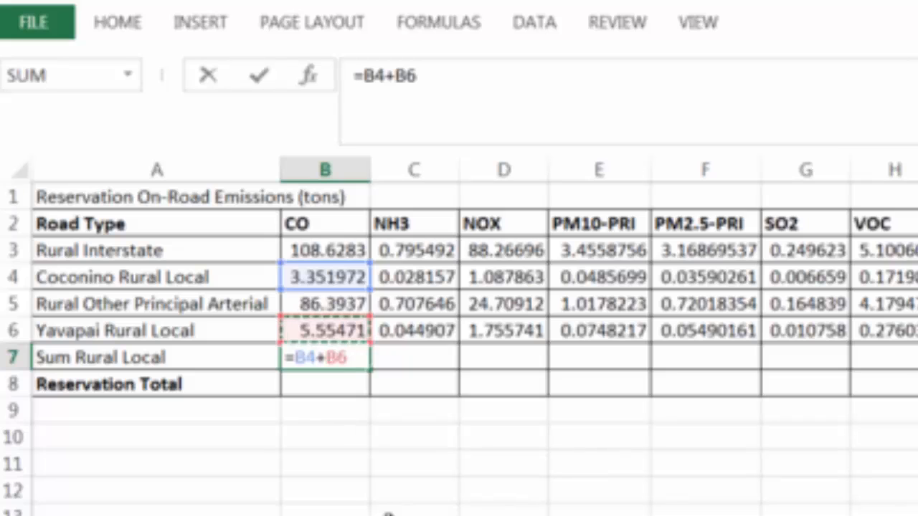
pyautogui.press('Return')
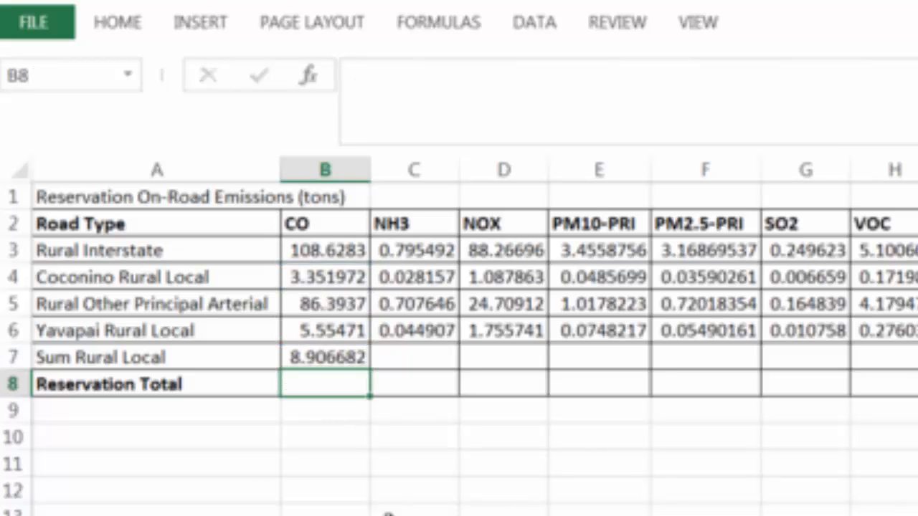
# Step: Fill the Sum Rural Local formula from B7 across to H7 and check the cell references of the formula in H7
pyautogui.click(324, 360)
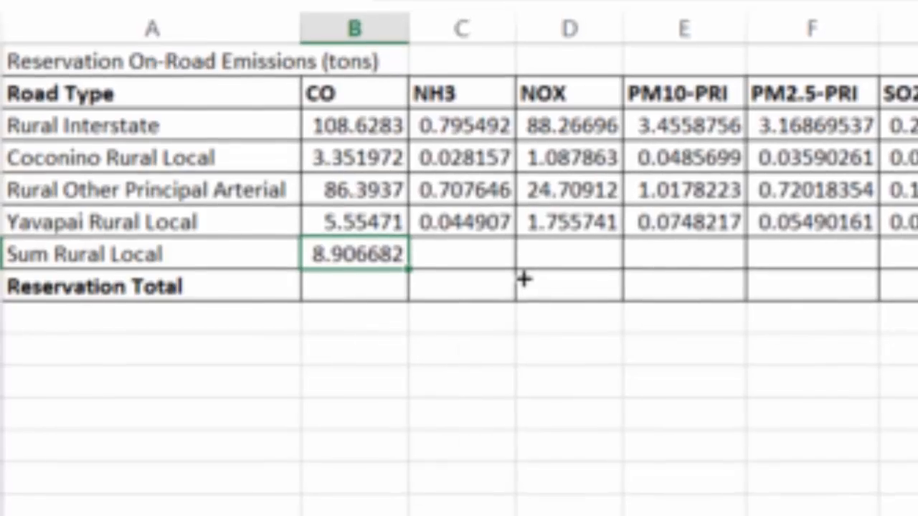
pyautogui.moveTo(524, 280); pyautogui.dragTo(886, 348)
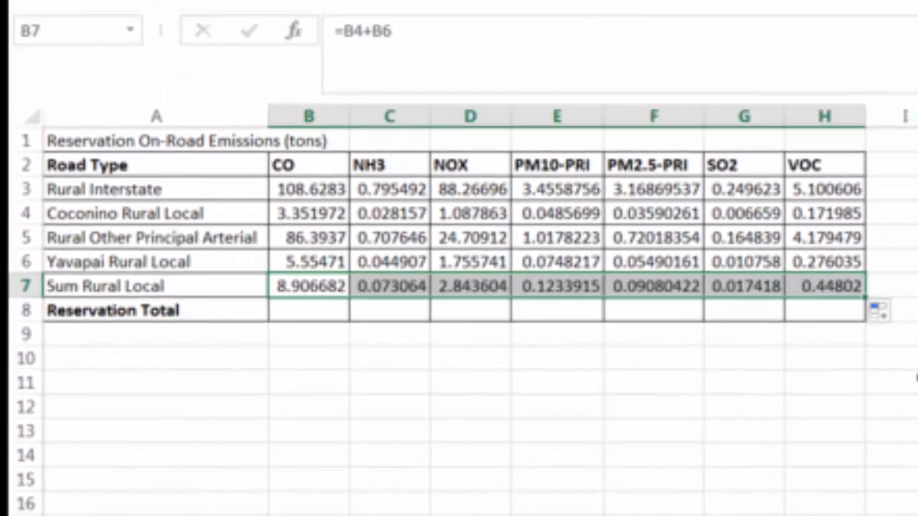
pyautogui.click(825, 286)
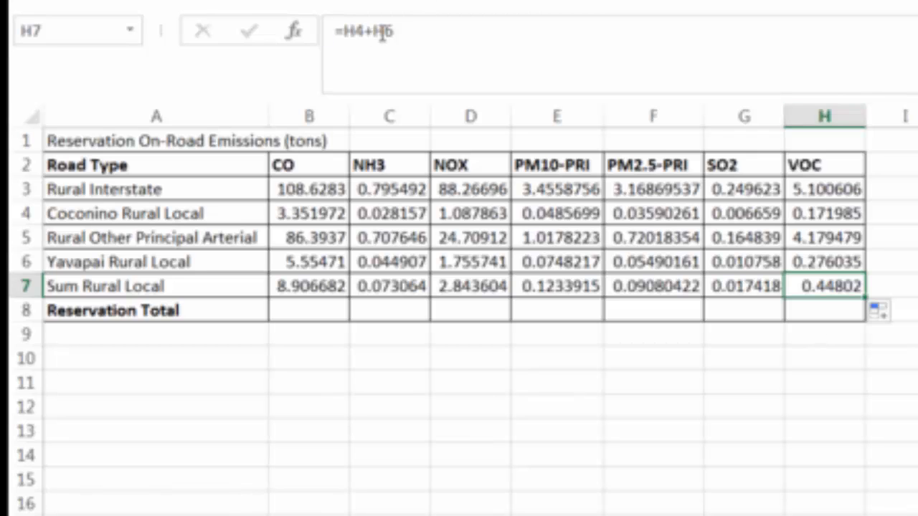
pyautogui.click(383, 34)
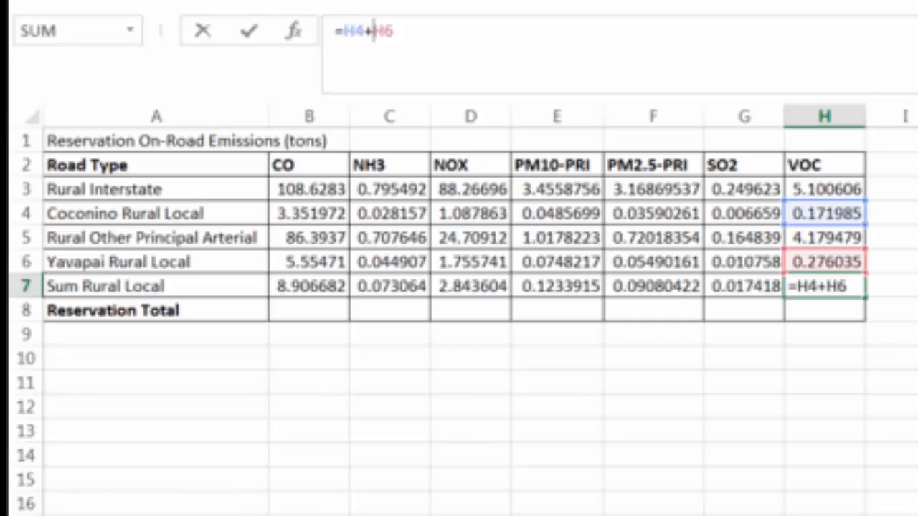
pyautogui.press('Return')
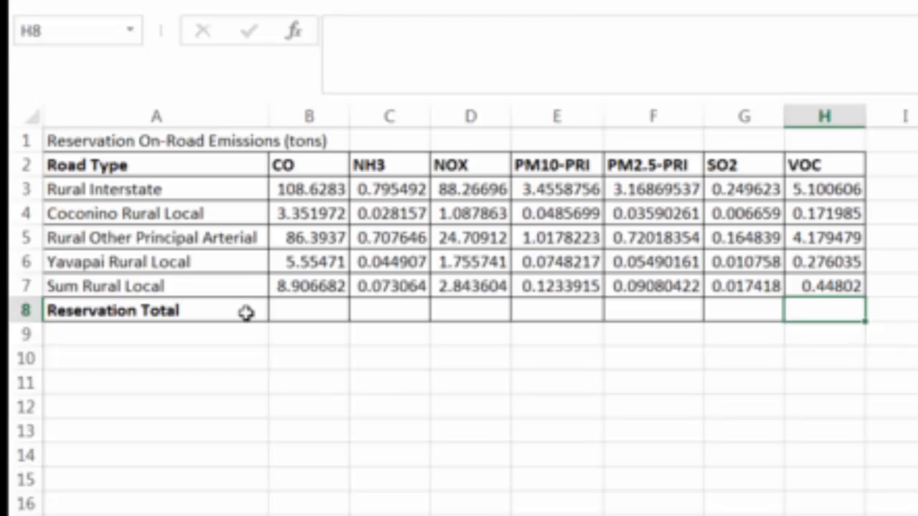
# Step: Enter the formula =B3+B5+B7 in B8 to calculate the Reservation Total for CO
pyautogui.click(304, 310)
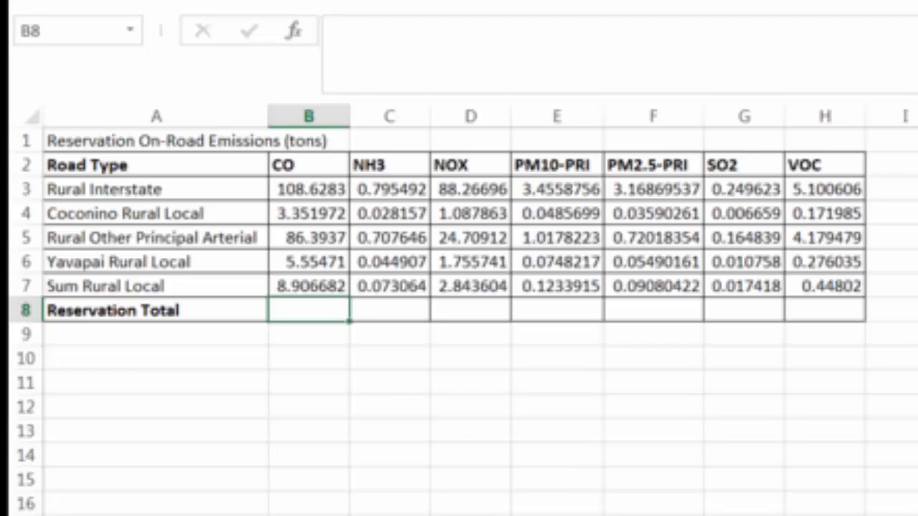
pyautogui.write('=')
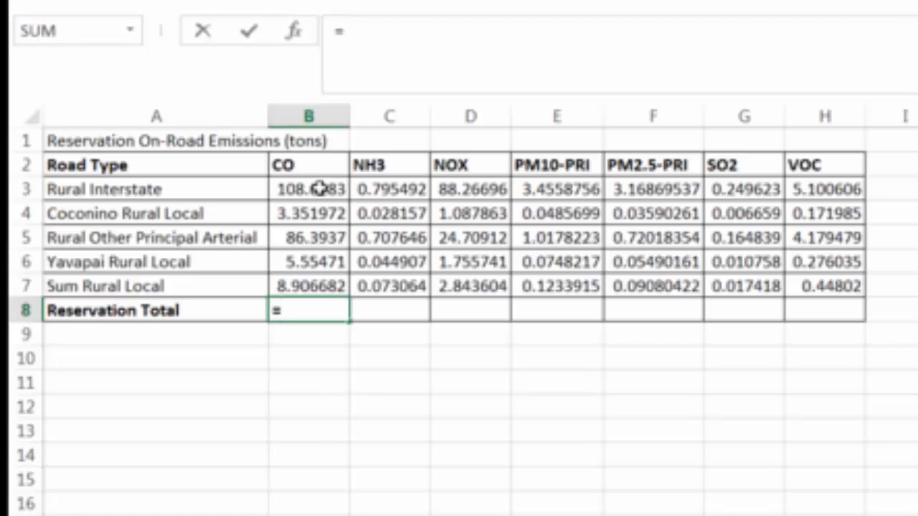
pyautogui.press('Up')
pyautogui.press('Up')
pyautogui.press('Up')
pyautogui.press('Up')
pyautogui.press('Up')
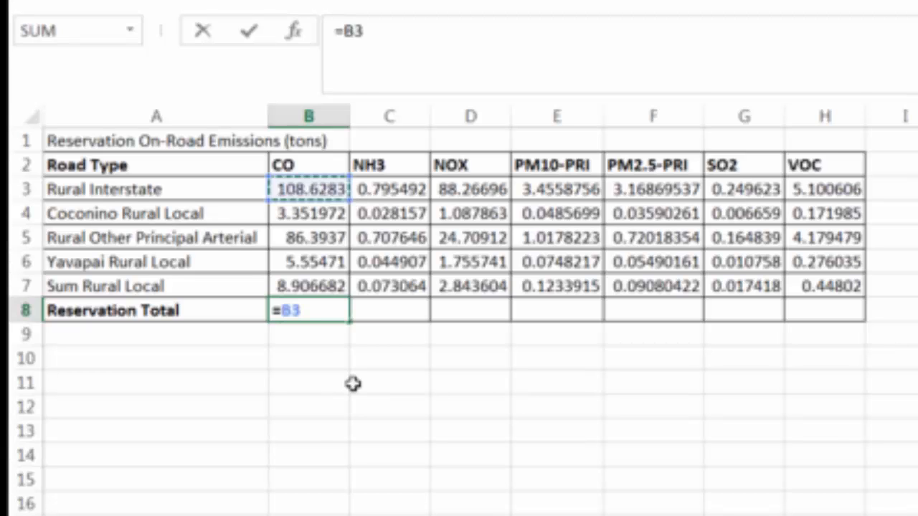
pyautogui.write('+')
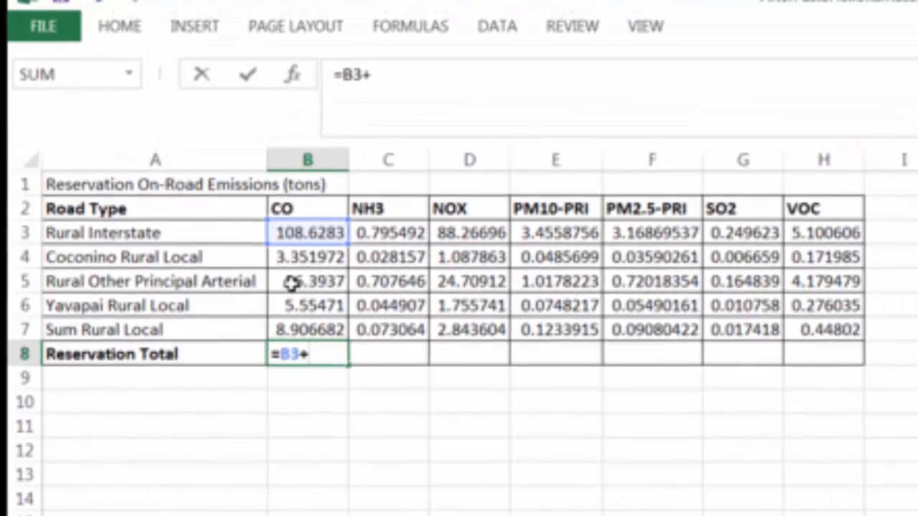
pyautogui.click(289, 275)
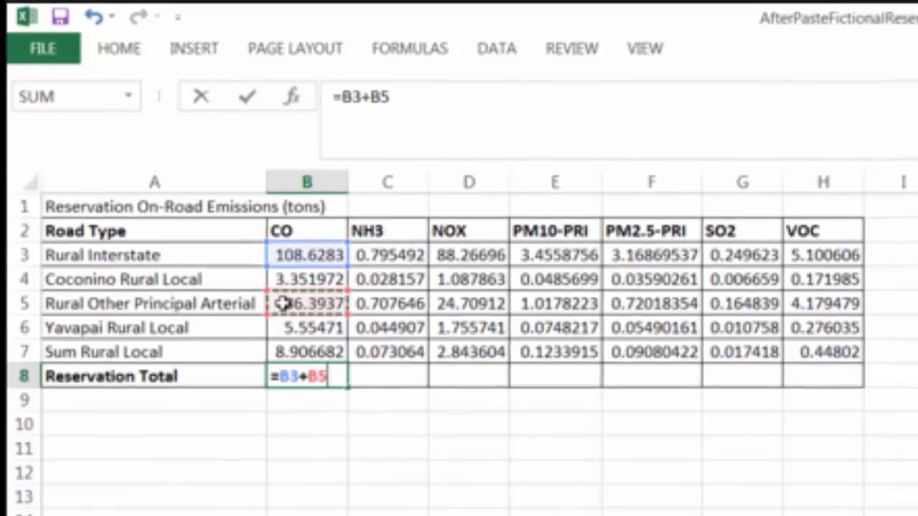
pyautogui.write('+')
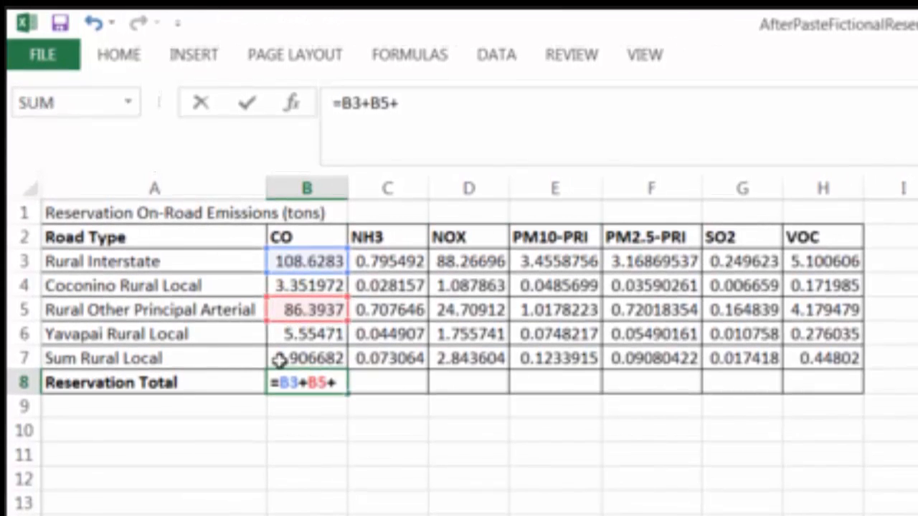
pyautogui.click(307, 358)
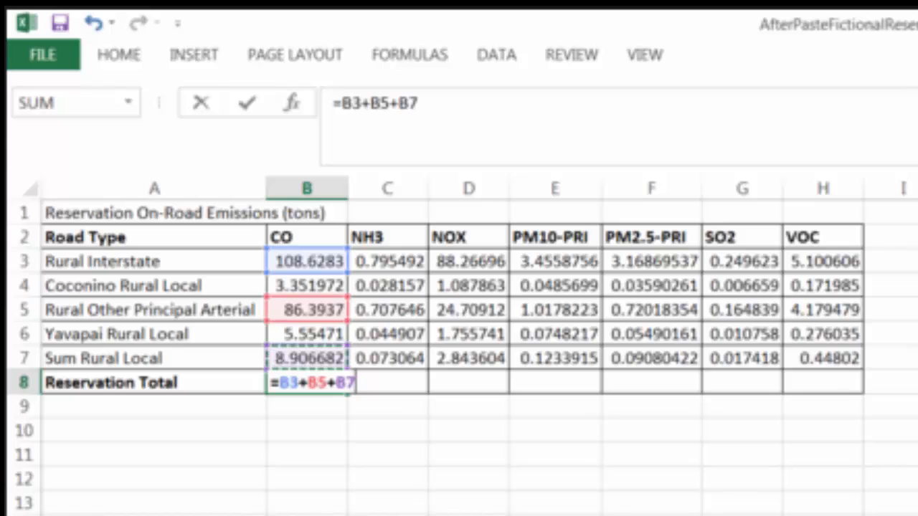
pyautogui.press('Return')
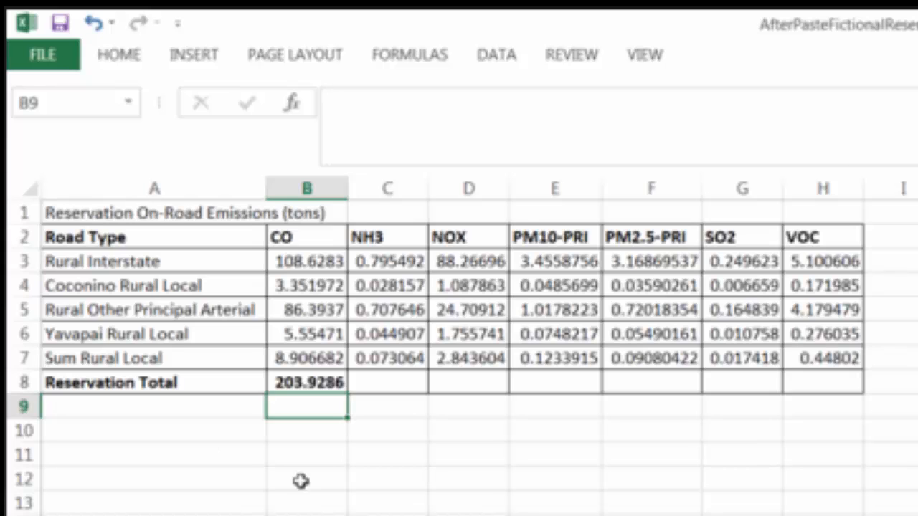
# Step: Fill the Reservation Total formula from B8 across to H8 and check the cell references of the formula in H8
pyautogui.click(283, 383)
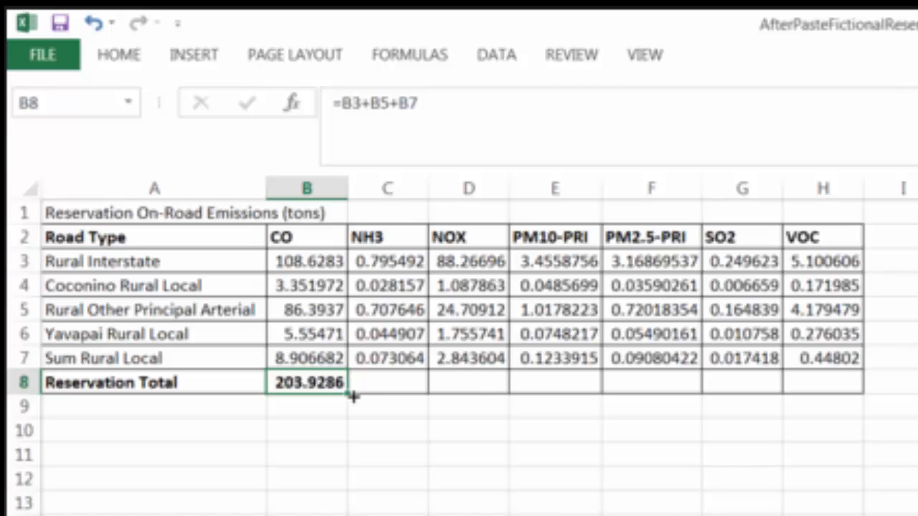
pyautogui.moveTo(669, 400); pyautogui.dragTo(838, 437)
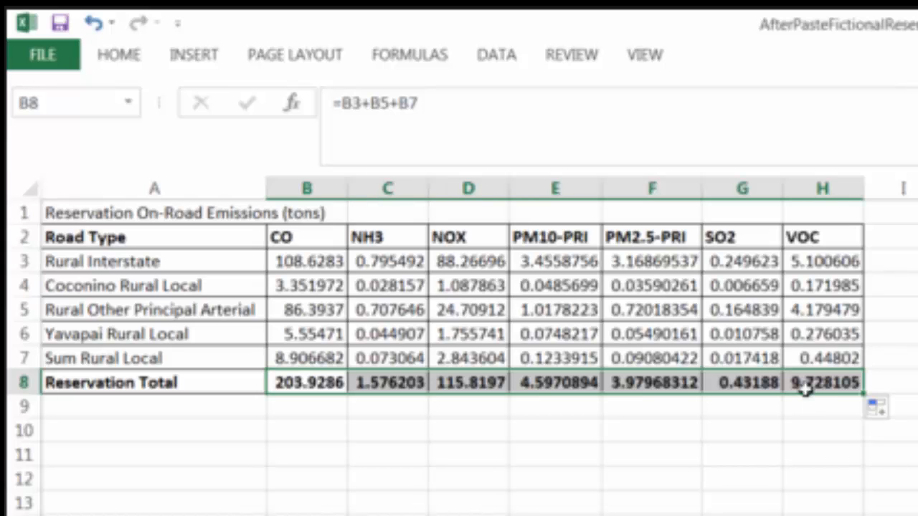
pyautogui.click(805, 387)
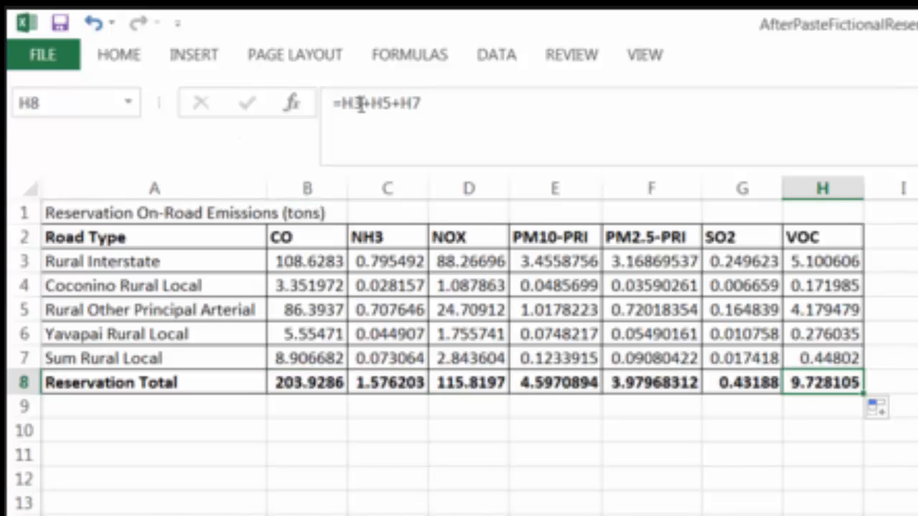
pyautogui.click(360, 104)
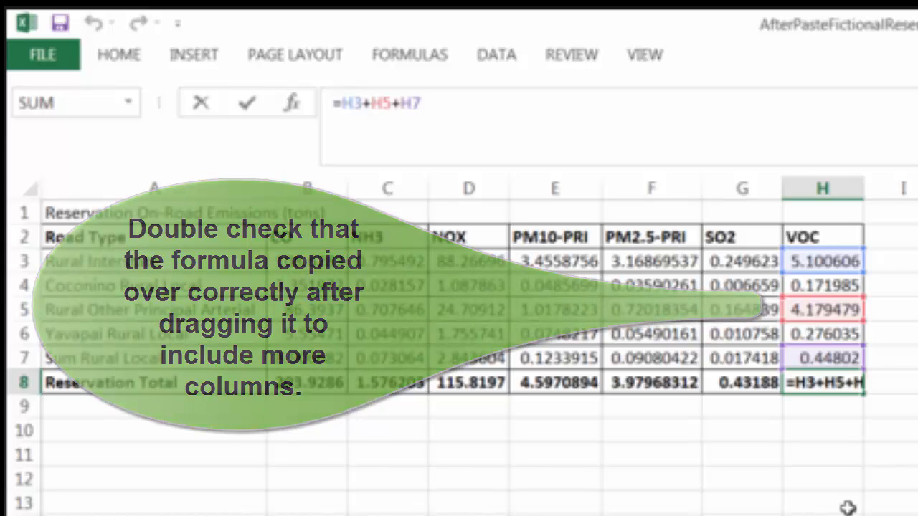
pyautogui.press('Return')
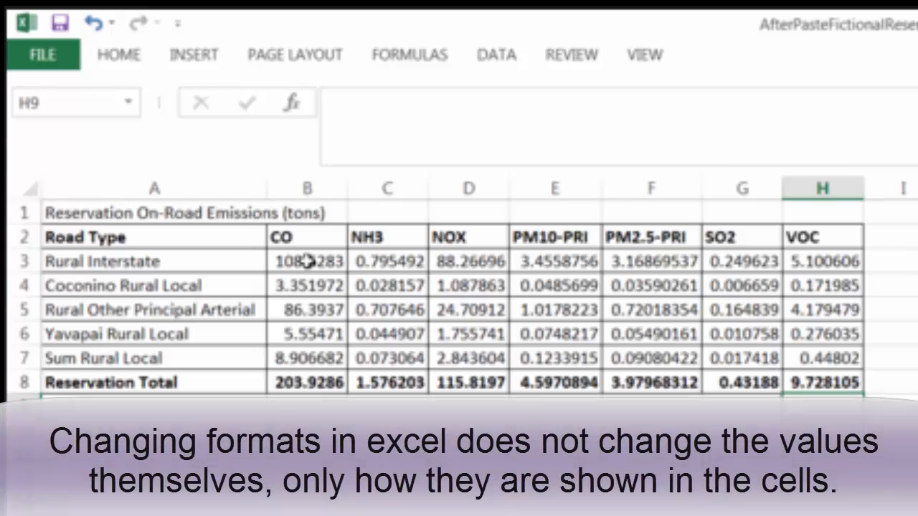
# Step: Format the emission values in B3:H8 as Number with 2 decimal places
pyautogui.click(306, 261)
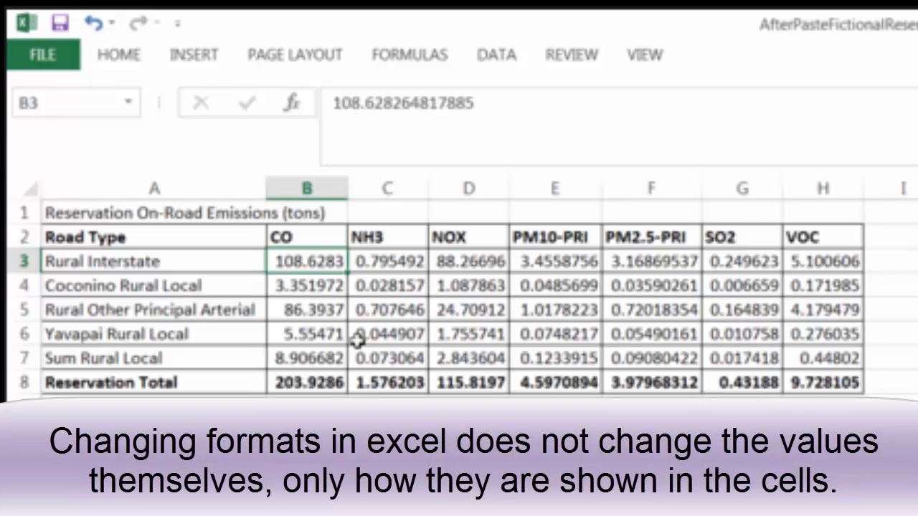
pyautogui.moveTo(307, 261); pyautogui.dragTo(827, 388)
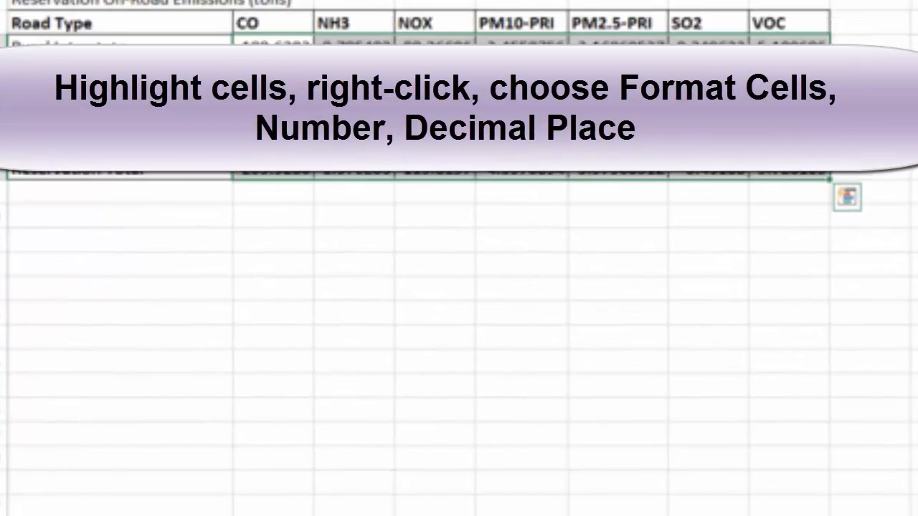
pyautogui.rightClick(333, 188)
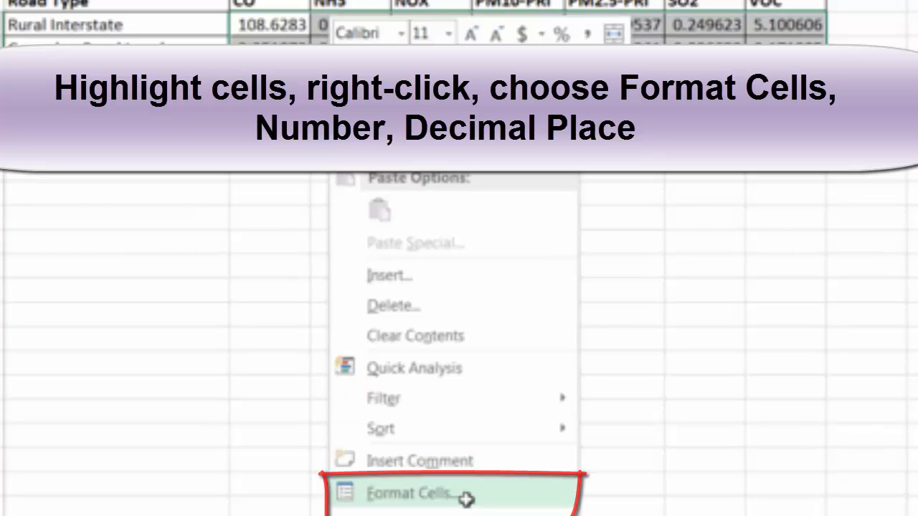
pyautogui.click(469, 506)
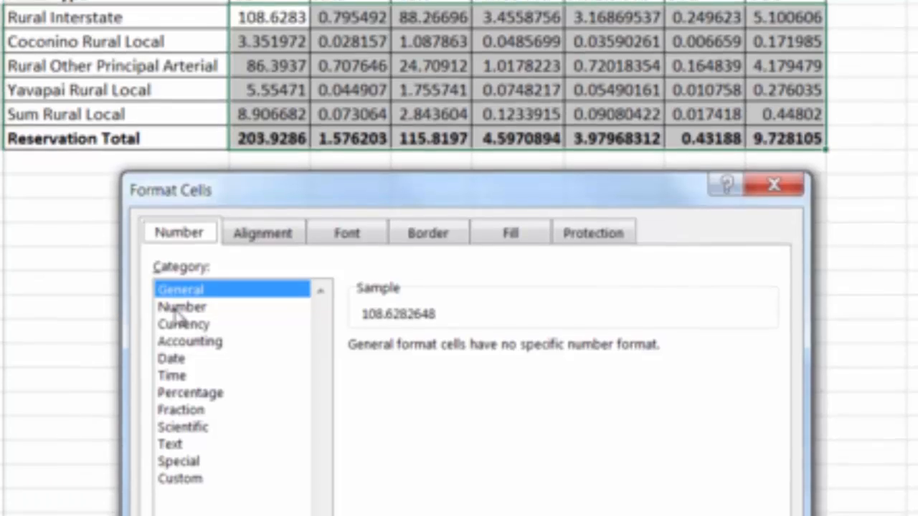
pyautogui.click(182, 315)
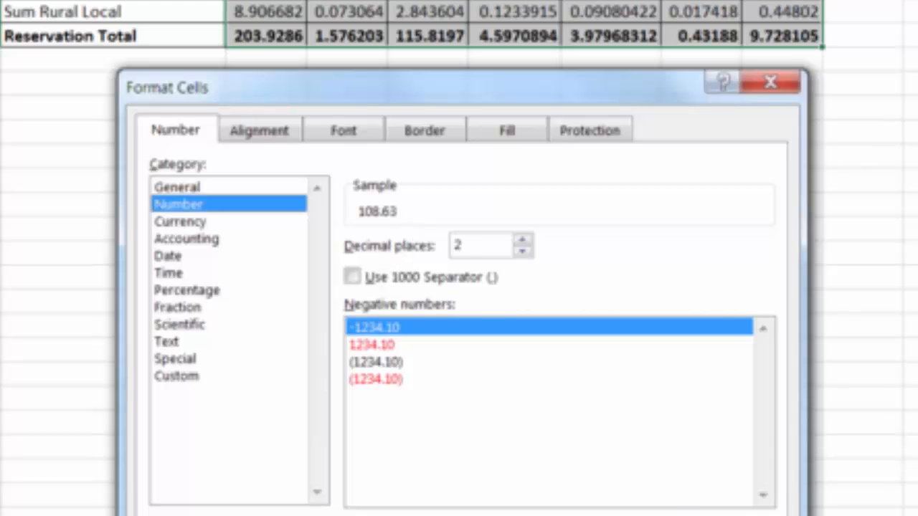
pyautogui.press('Return')
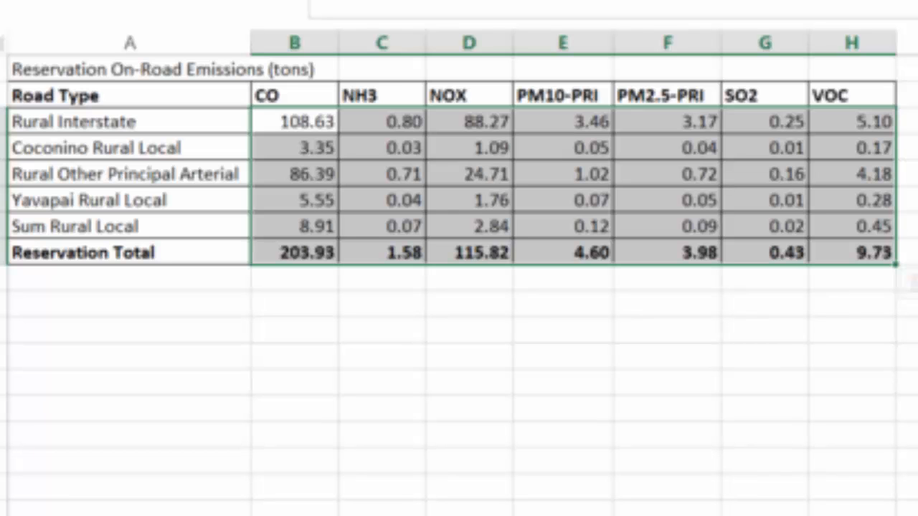
pyautogui.click(852, 513)
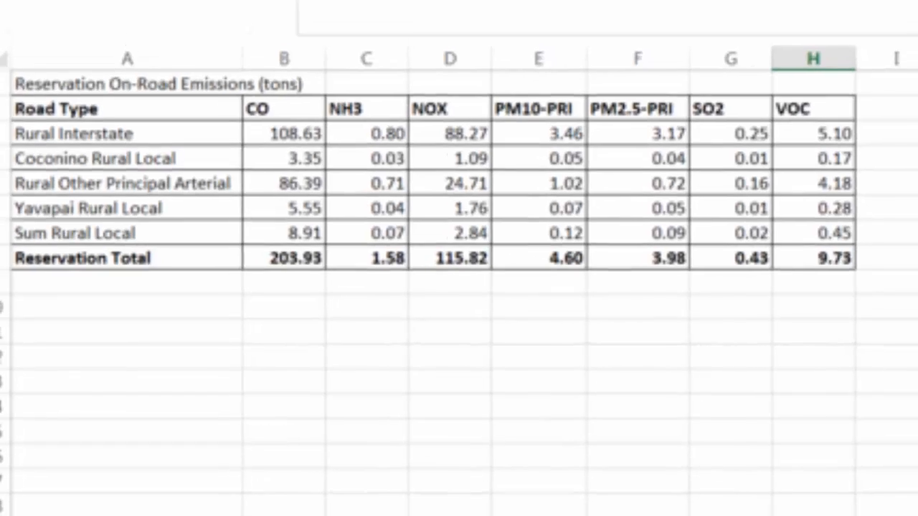
# Step: Start Word 2013, copy the summary table A1:H8 from Excel and paste it into the blank Word document
pyautogui.press('super')
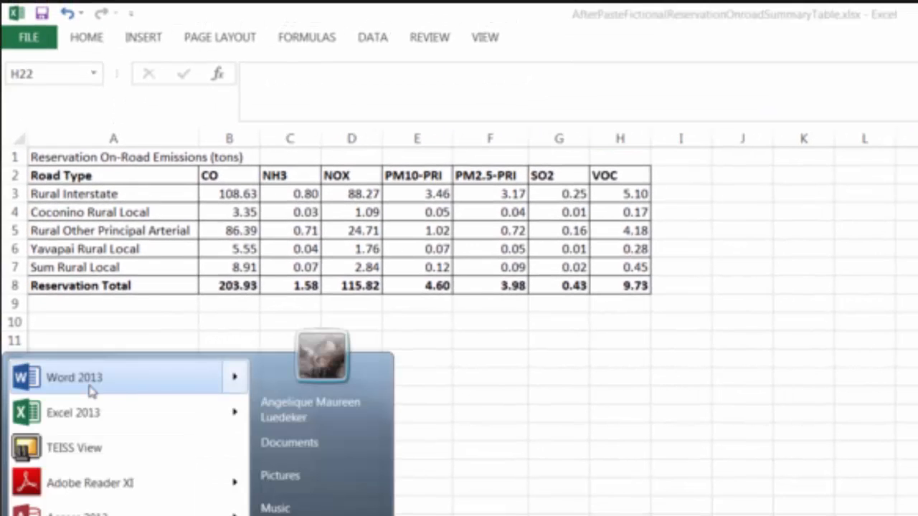
pyautogui.moveTo(91, 391)
pyautogui.click(74, 377)
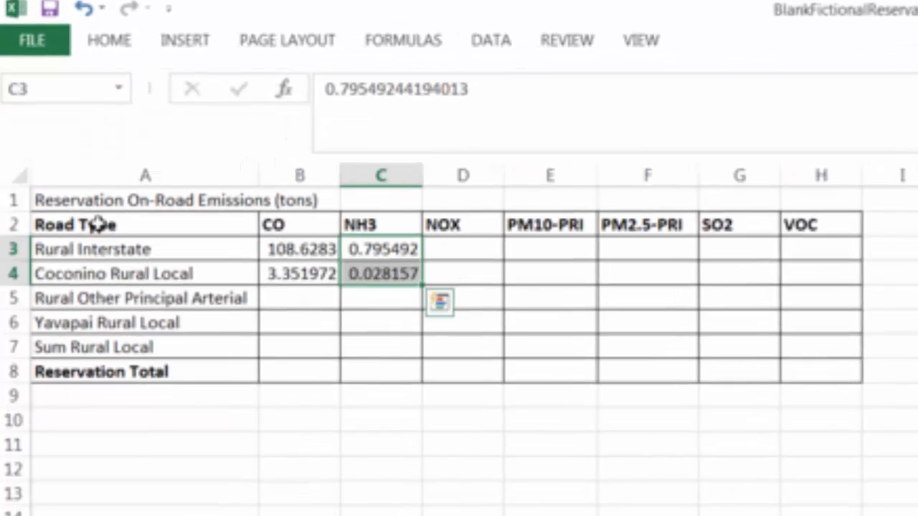
pyautogui.moveTo(129, 202); pyautogui.dragTo(808, 373)
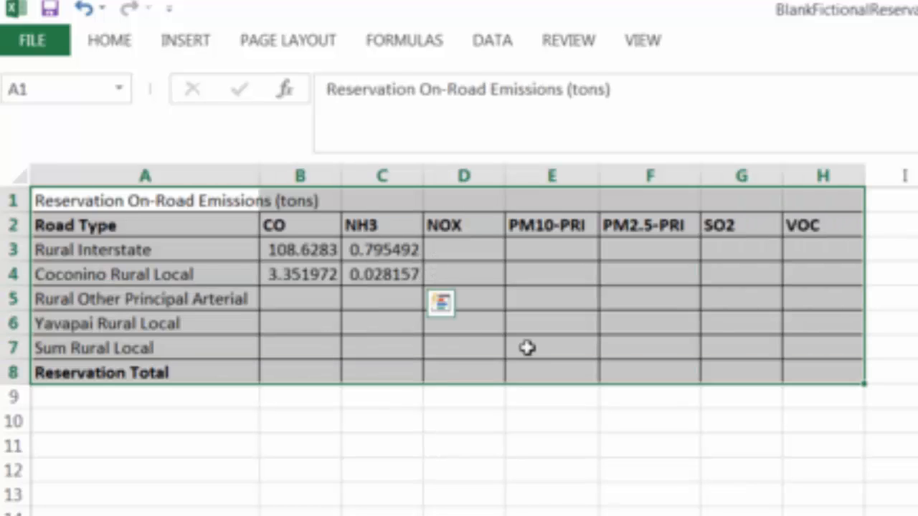
pyautogui.rightClick(468, 326)
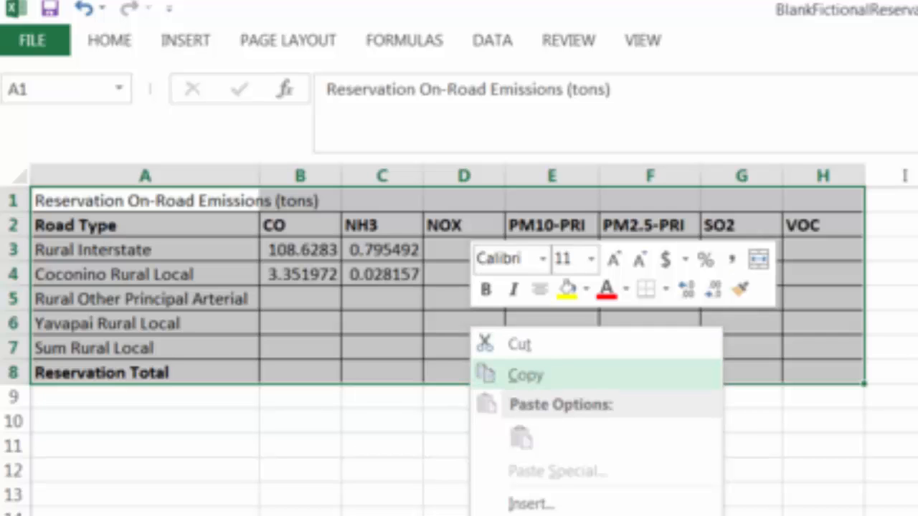
pyautogui.click(526, 375)
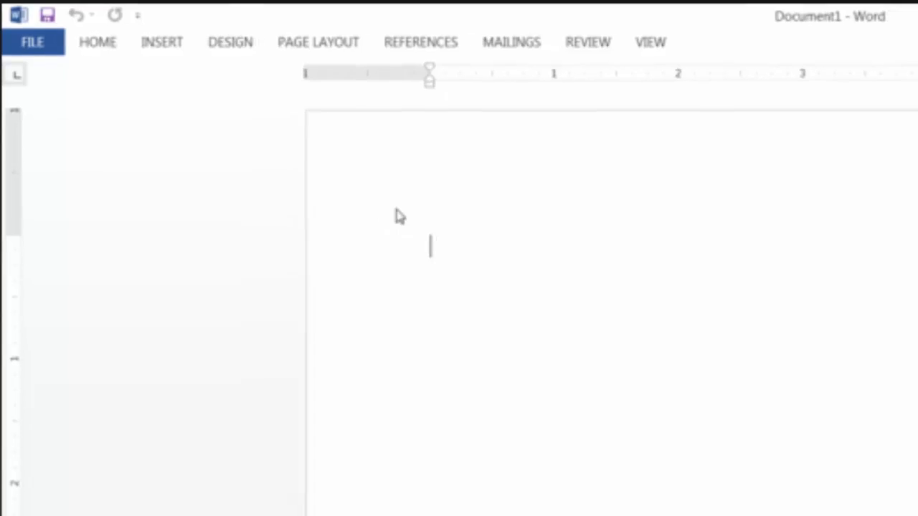
pyautogui.hotkey('ctrl', 'v')
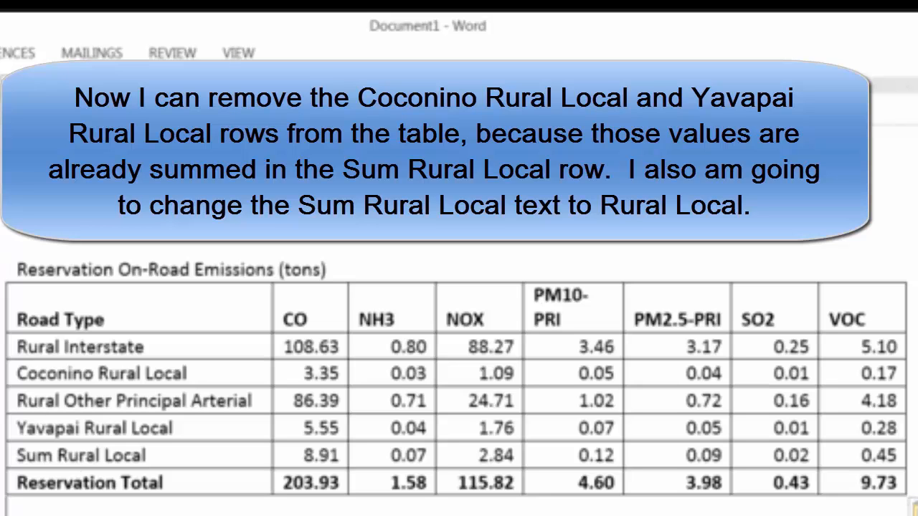
# Step: Delete the Coconino Rural Local and Yavapai Rural Local rows from the pasted emissions table
pyautogui.click(2, 373)
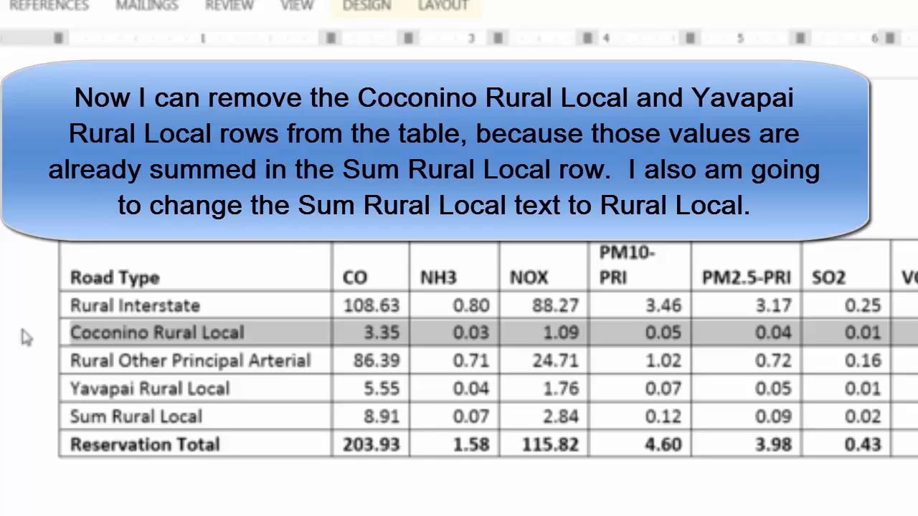
pyautogui.rightClick(25, 332)
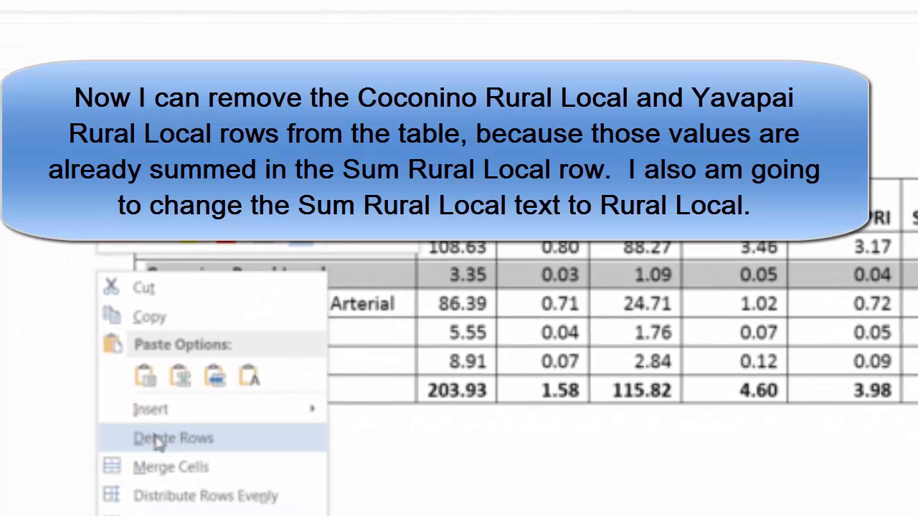
pyautogui.click(156, 439)
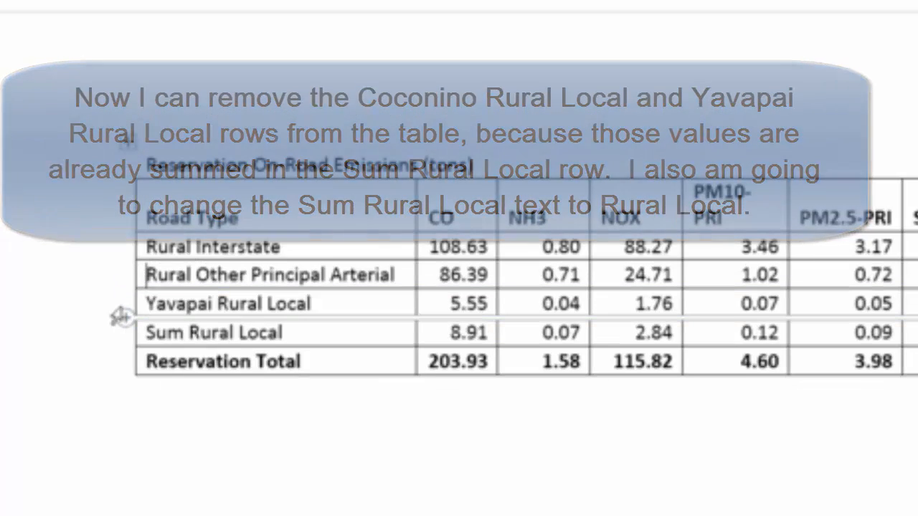
pyautogui.click(120, 314)
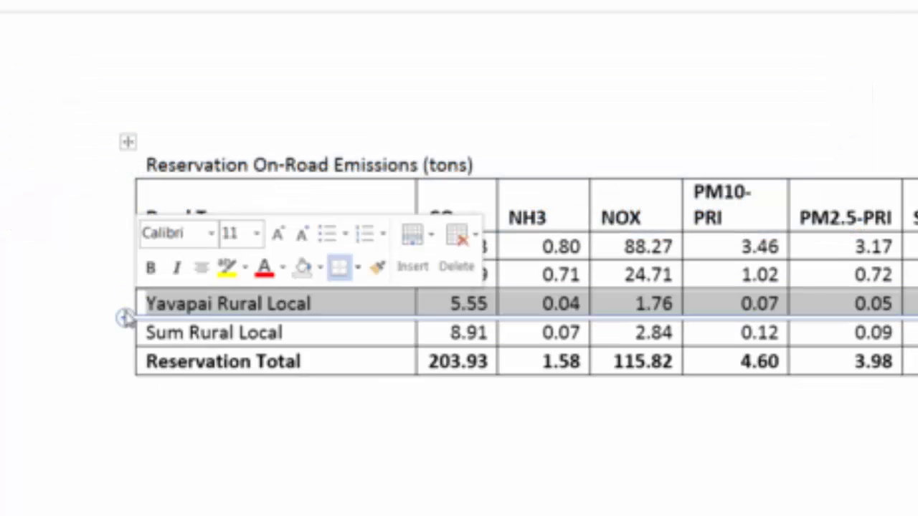
pyautogui.rightClick(162, 319)
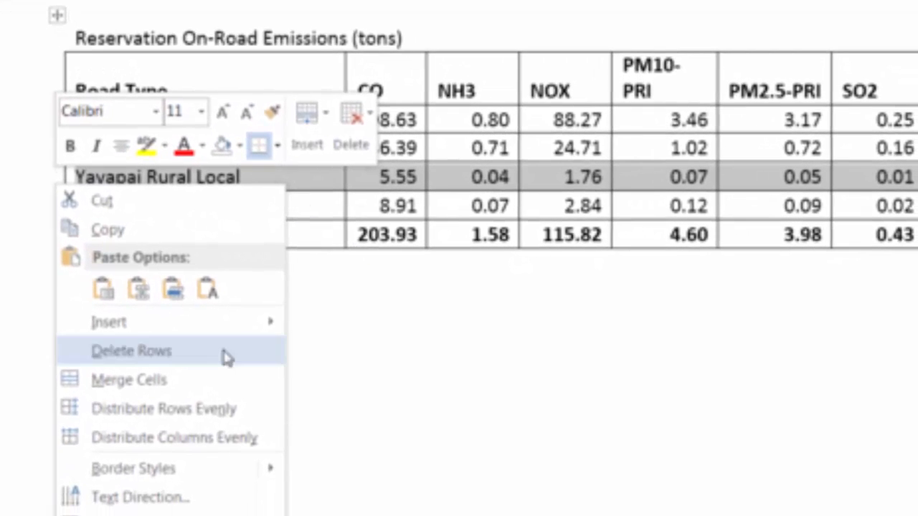
pyautogui.click(226, 358)
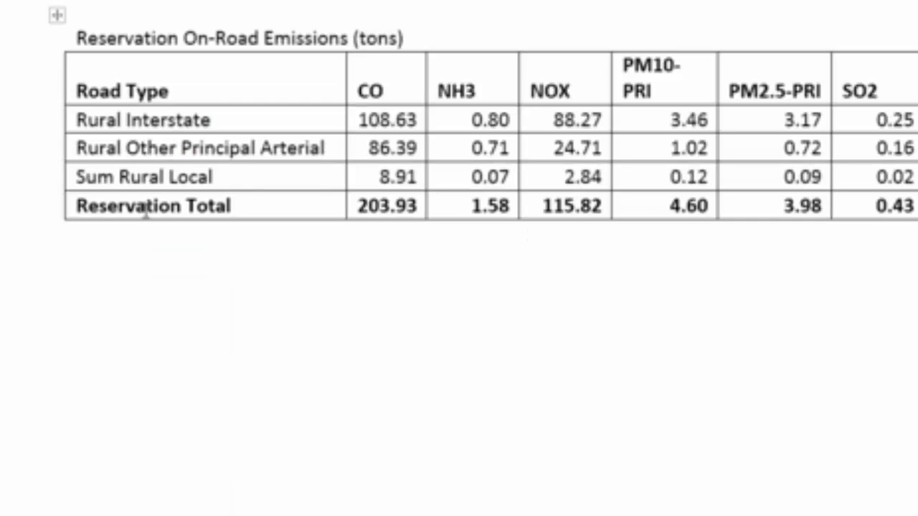